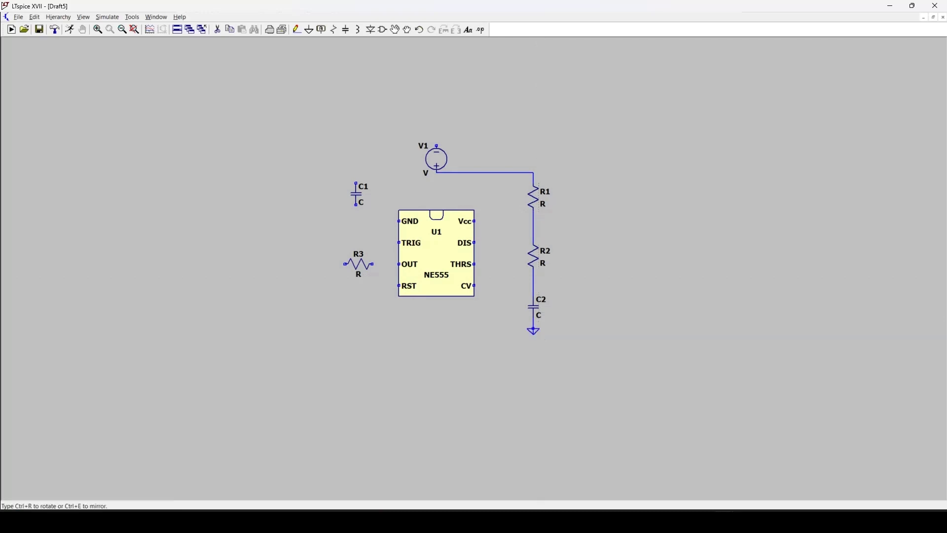
Step: Place a ground symbol at the lower end of capacitor C2
left_click(535, 333)
key("Escape")
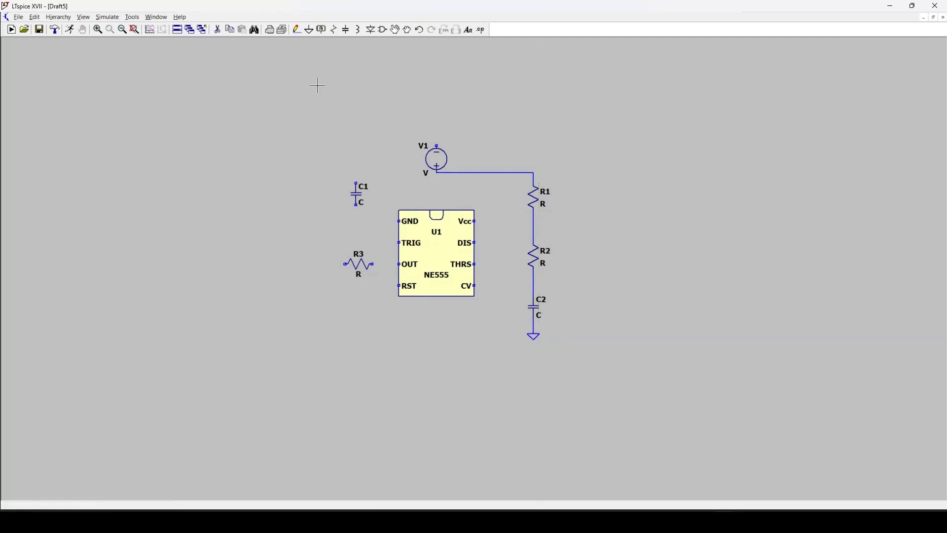
Step: Wire V1's positive terminal around C1 and through resistor R3 to U1's OUT pin
left_click(295, 29)
left_click(438, 172)
left_click(340, 177)
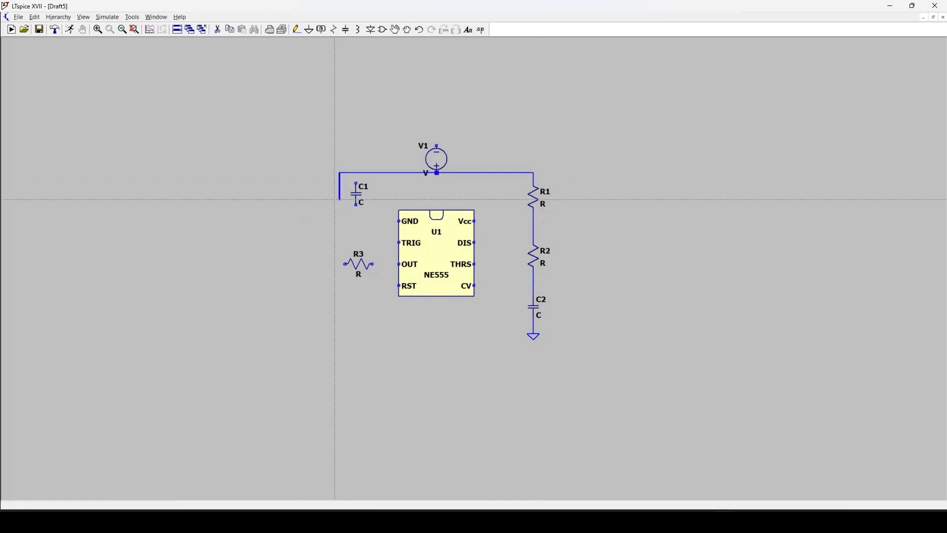
left_click(387, 264)
left_click(399, 264)
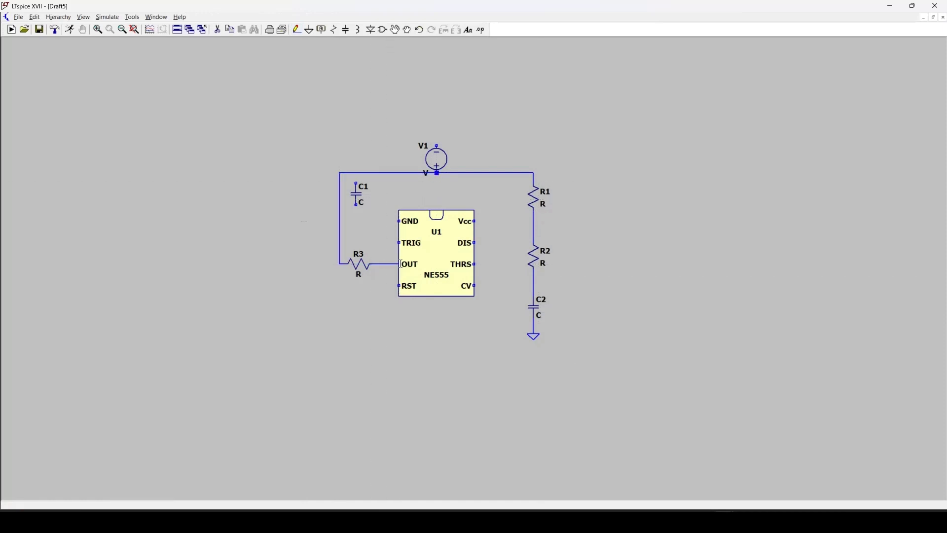
Step: Connect C1's upper end to the V1 supply wire and ground its lower end
left_click(357, 183)
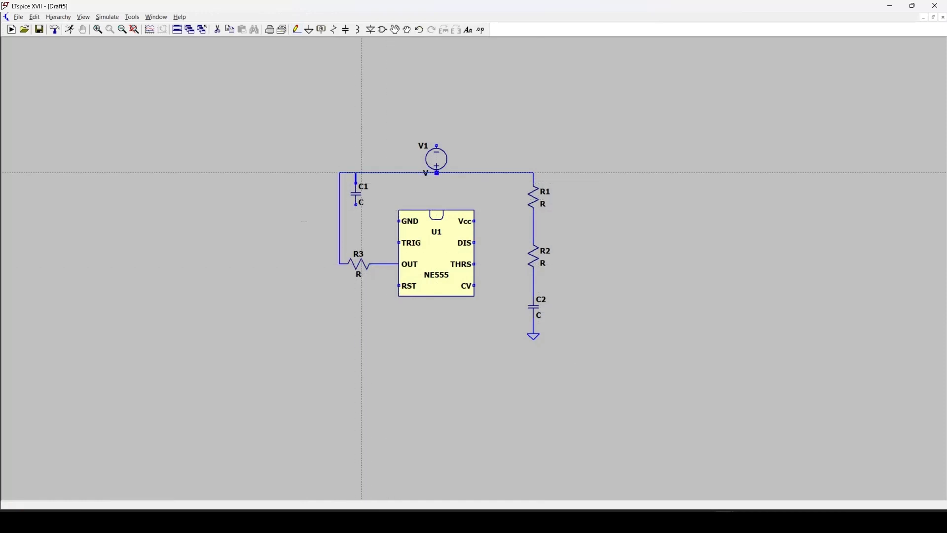
left_click(357, 173)
key("g")
left_click(356, 204)
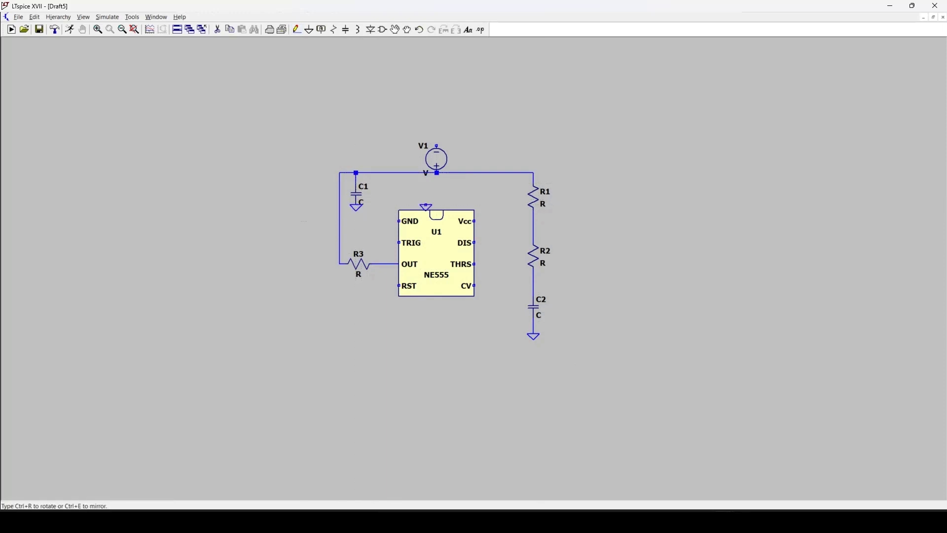
Step: Ground V1's negative terminal and place a rotated ground symbol on U1's GND pin
left_click(437, 148)
key("ctrl+r")
left_click(398, 223)
Step: Wire the TRIG pin beneath U1 to the junction of R2 and C2, and join the THRS pin to that wire
left_click(297, 30)
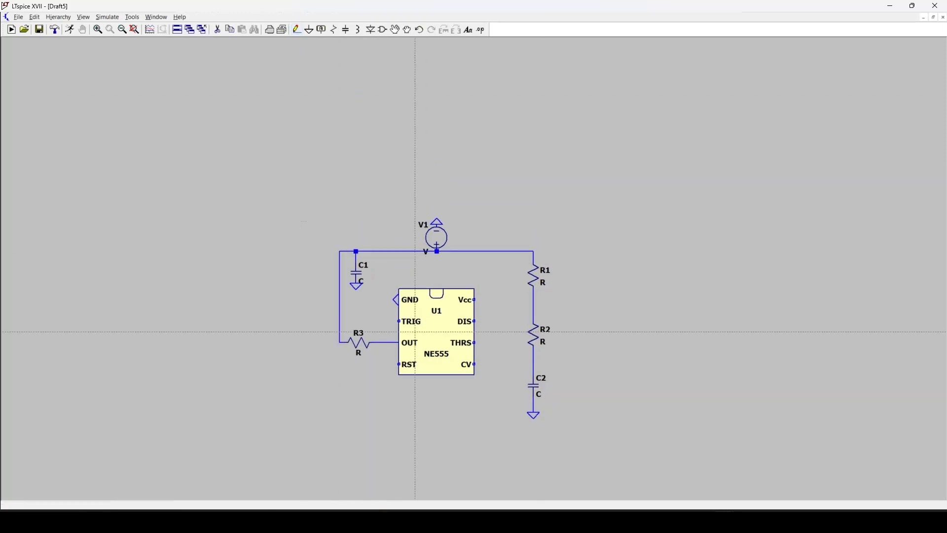
left_click(398, 322)
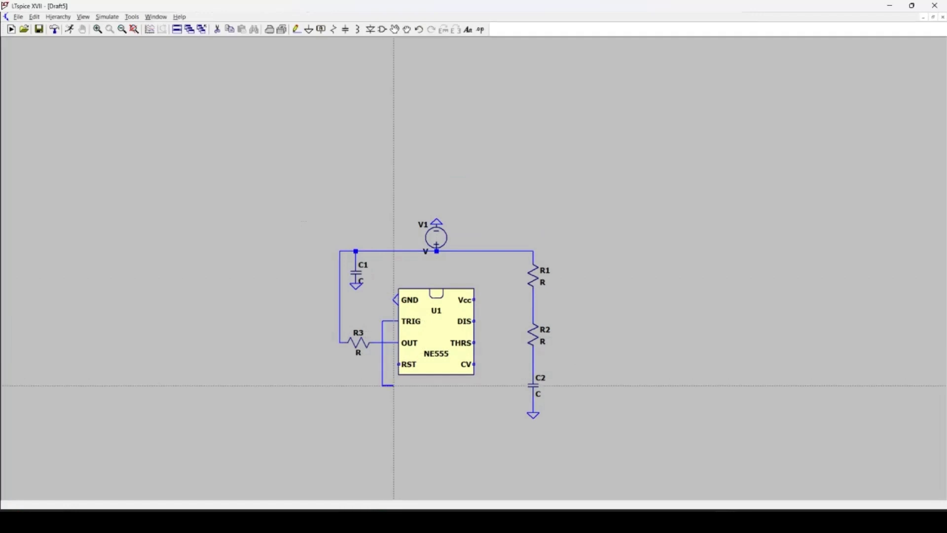
left_click(383, 386)
left_click(495, 375)
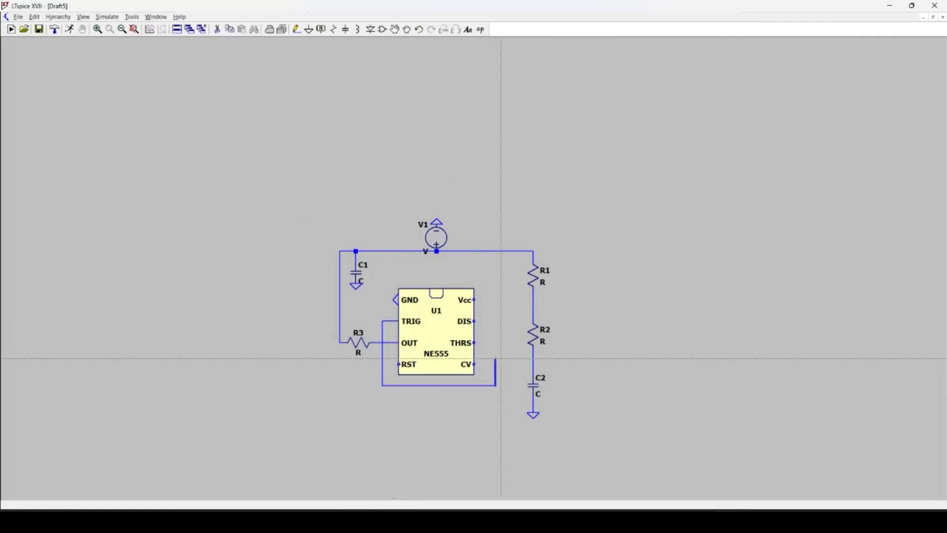
left_click(533, 359)
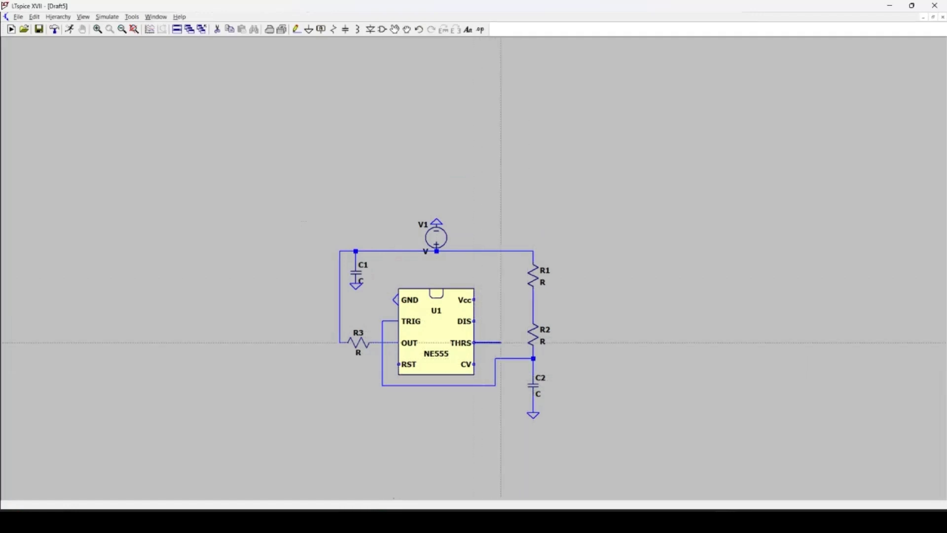
left_click(475, 343)
left_click(496, 359)
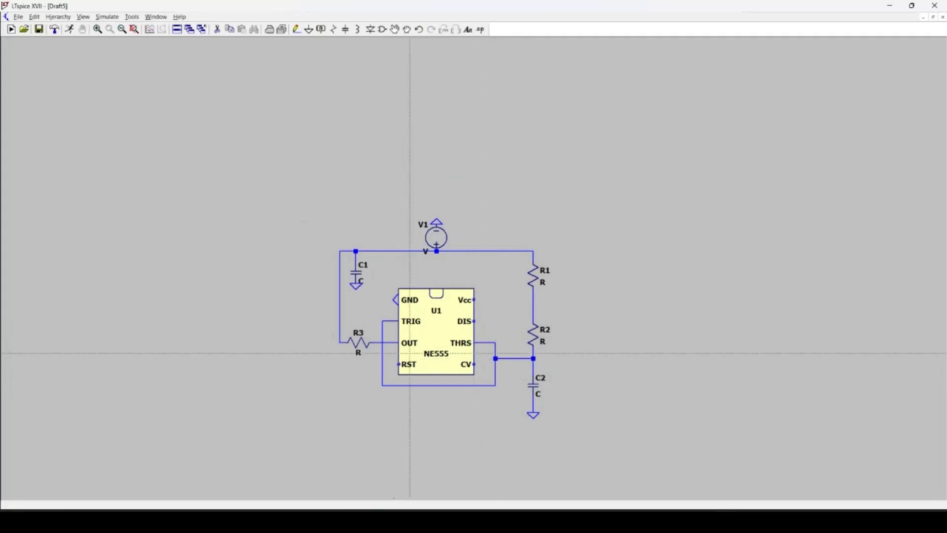
Step: Wire the RST pin to the supply side of R3 and the DIS pin to the junction between R1 and R2
left_click(399, 364)
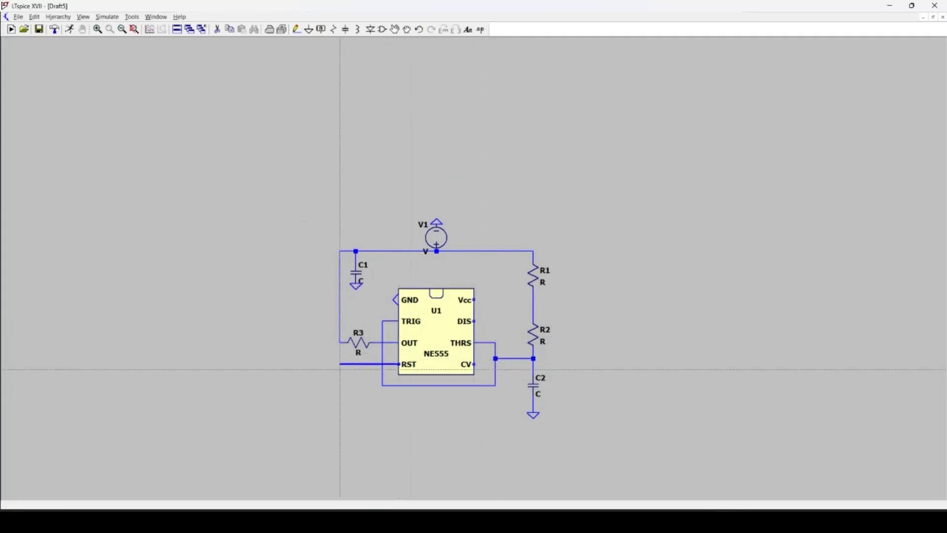
left_click(340, 342)
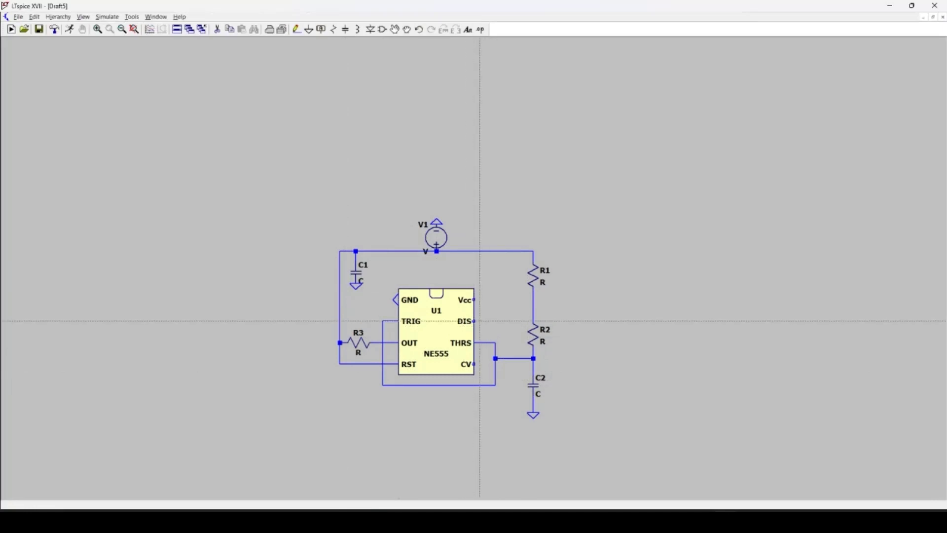
left_click(475, 321)
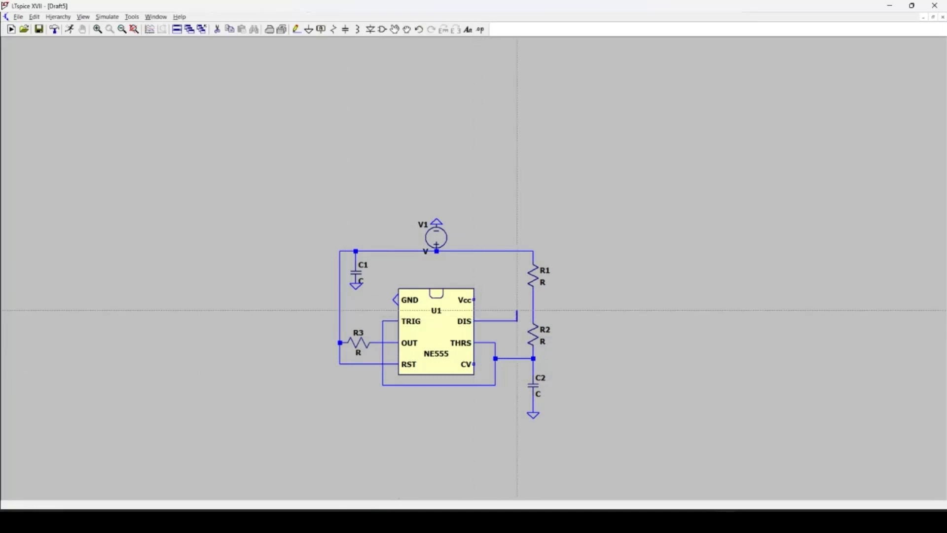
left_click(534, 311)
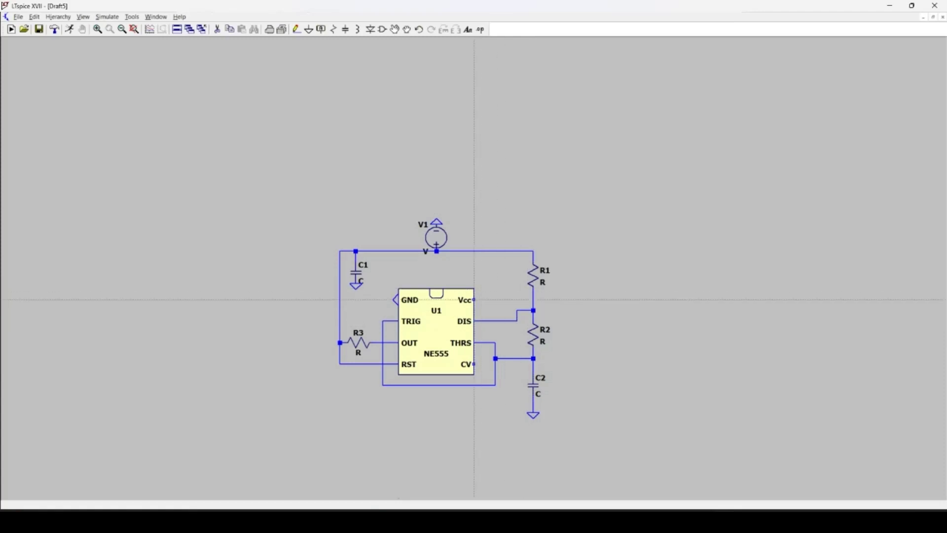
Step: Wire U1's Vcc pin to the supply wire between V1 and R1
left_click(474, 300)
left_click(491, 251)
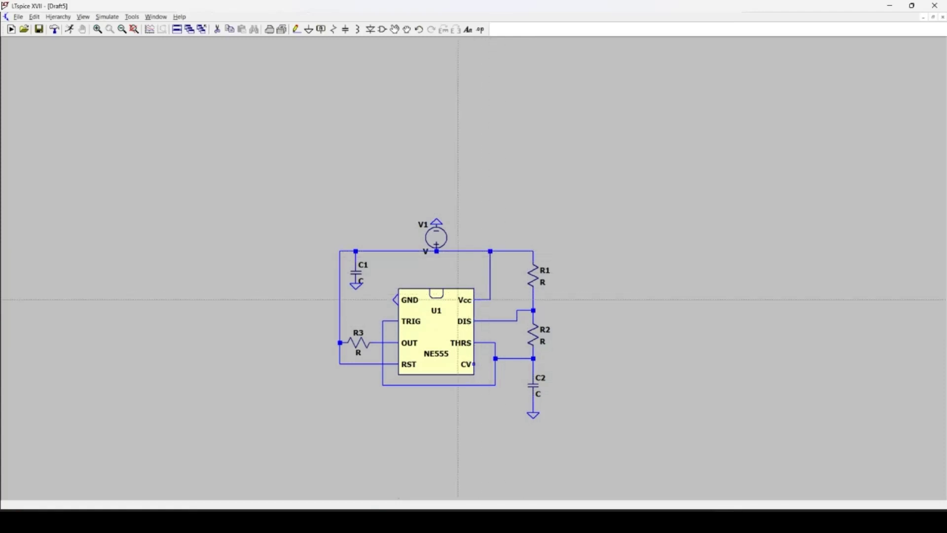
key("Escape")
scroll(446, 293, "up", 2)
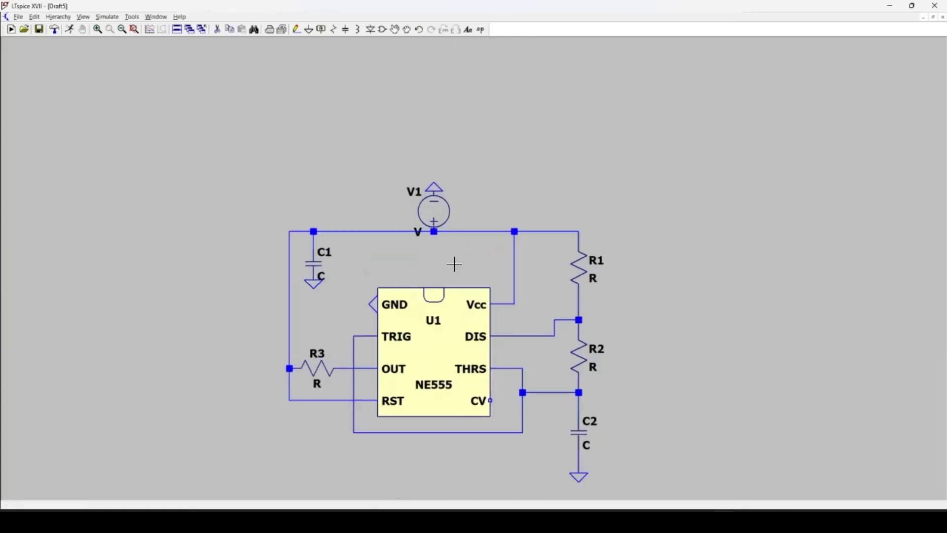
scroll(434, 237, "down", 1)
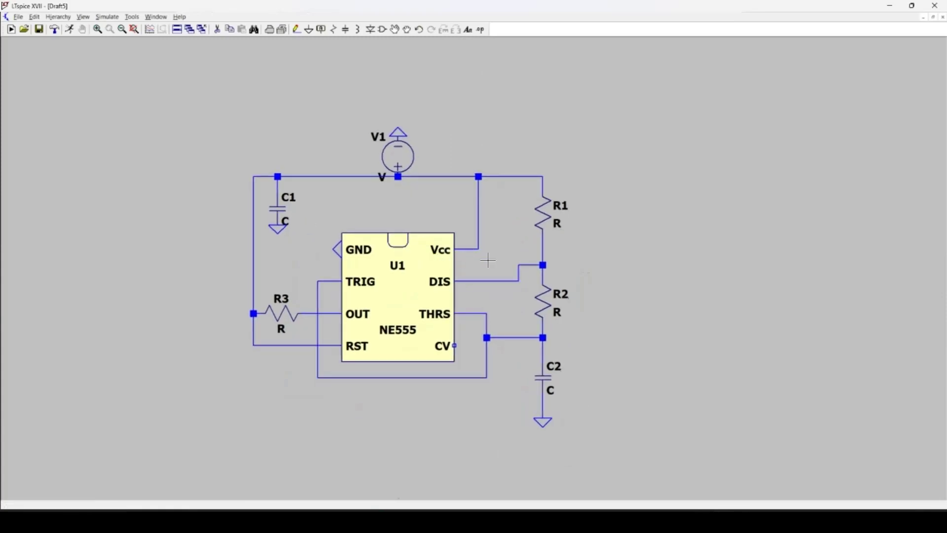
left_click_drag(499, 255, 486, 237)
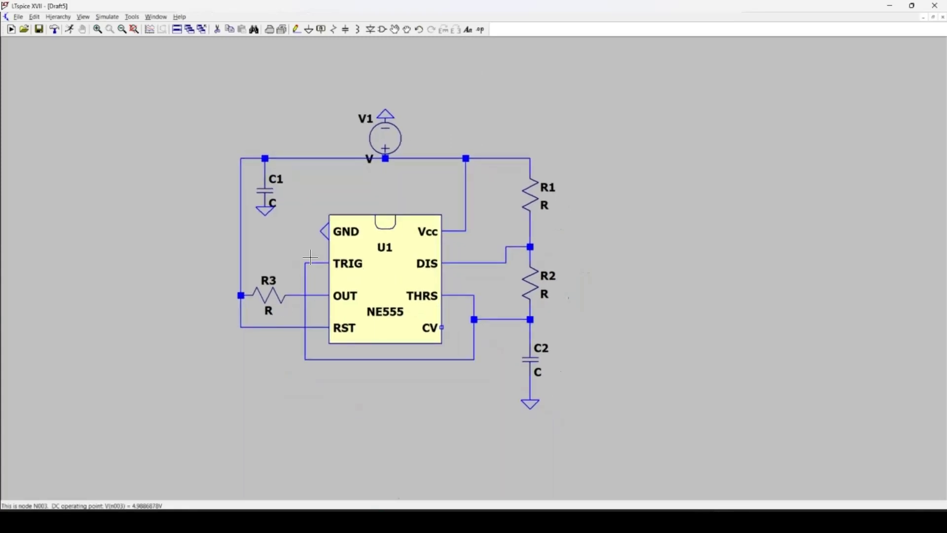
mouse_move(298, 295)
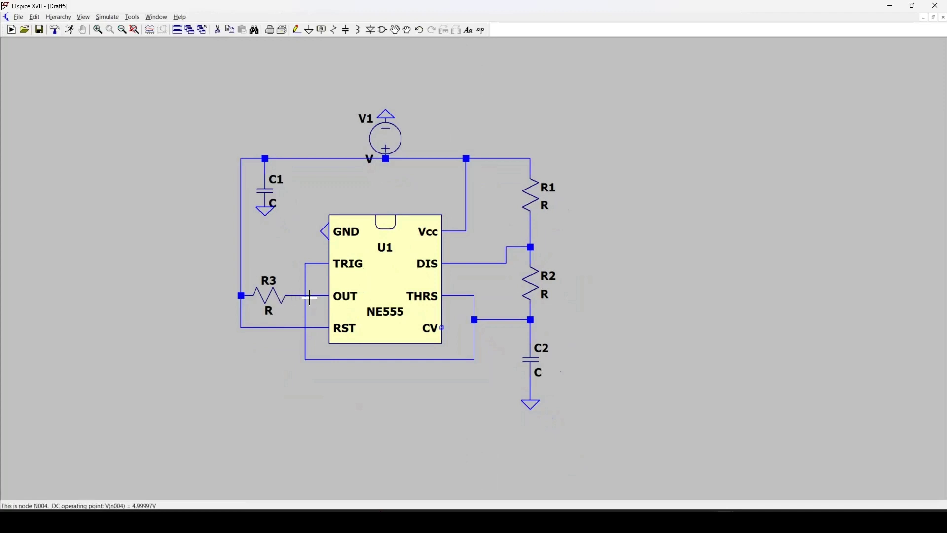
left_click_drag(317, 317, 337, 307)
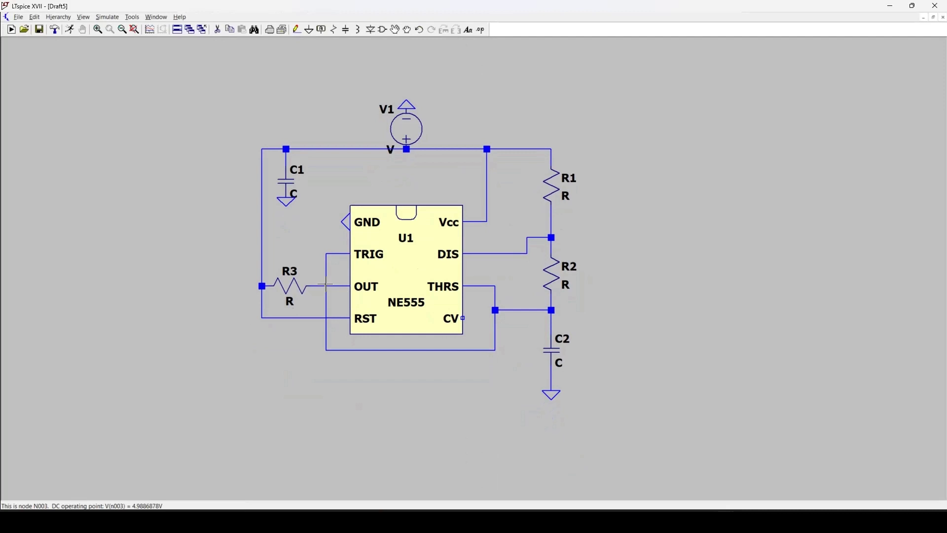
left_click(407, 30)
left_click(327, 263)
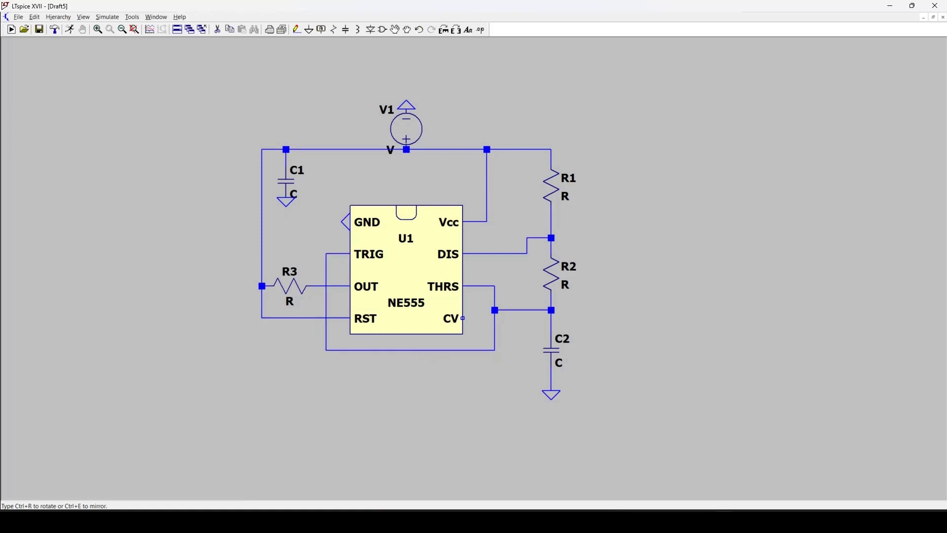
left_click(322, 259)
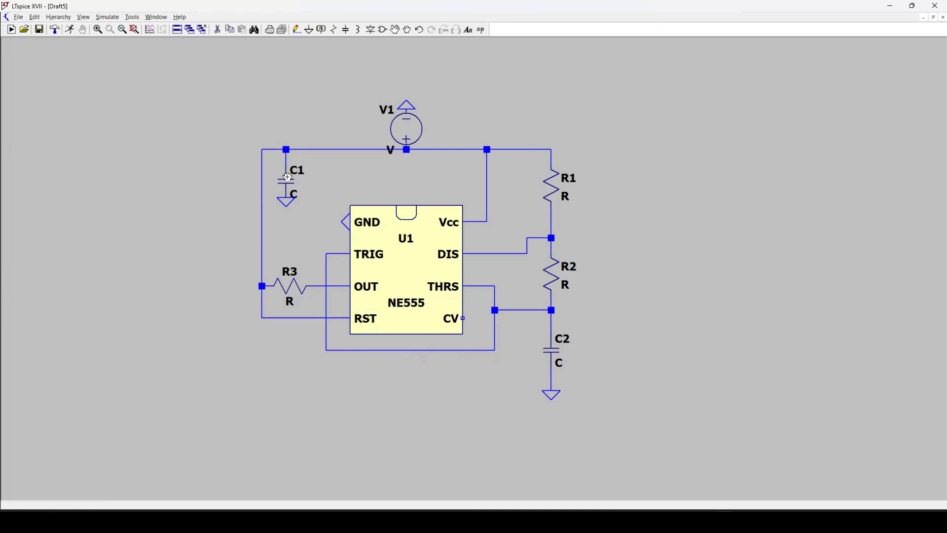
key("Escape")
Step: Set capacitor C1 to 0.01µ and resistor R3 to 1k
right_click(295, 190)
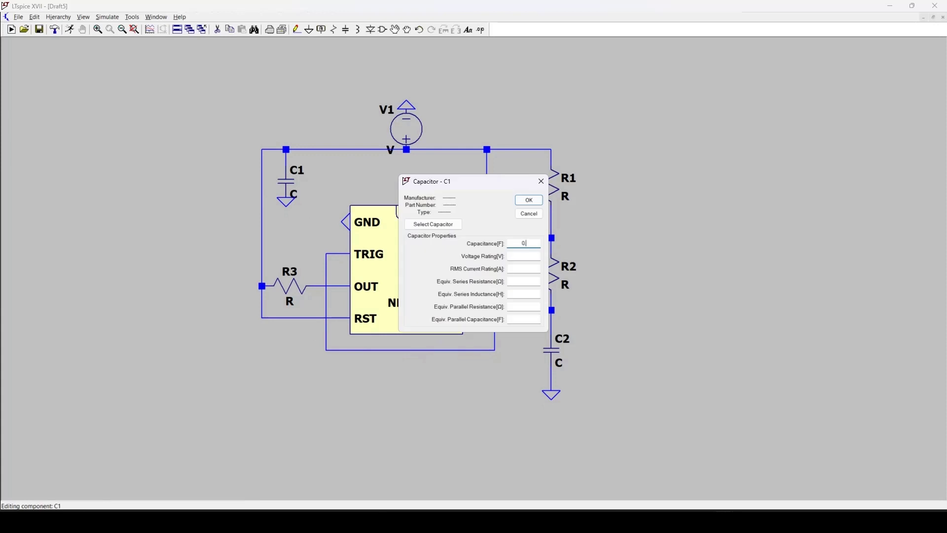
key("Return")
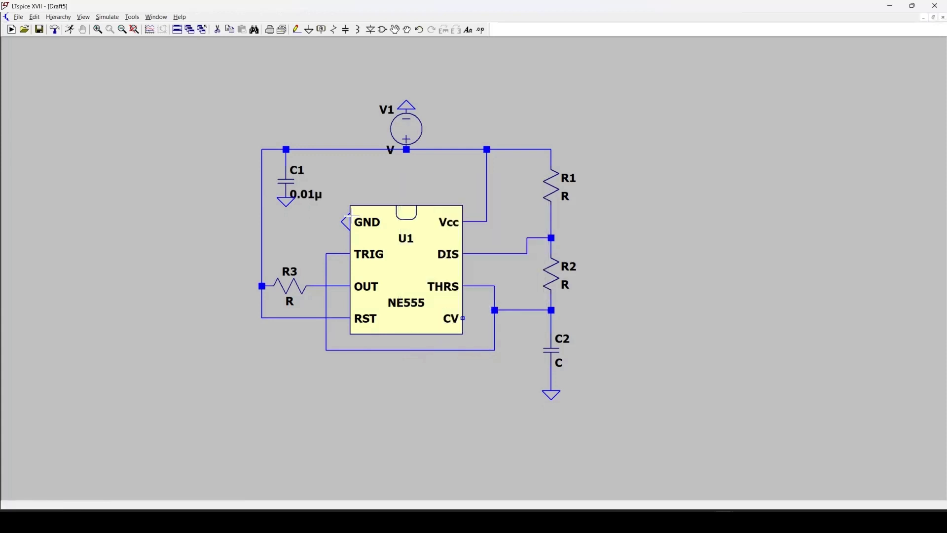
right_click(286, 285)
type("1k")
key("Return")
Step: Set resistor R1 to 500k and resistor R2 to 300k
right_click(552, 189)
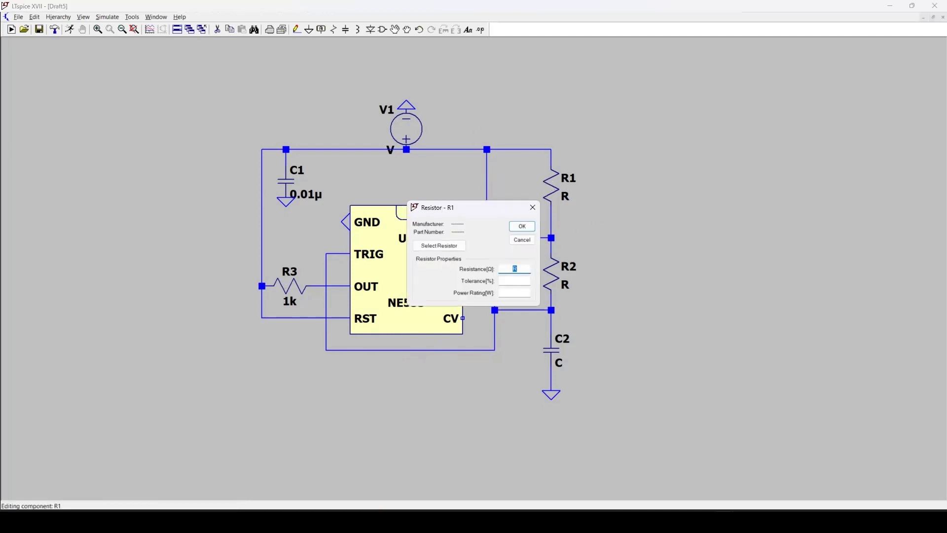
type("500k")
key("Return")
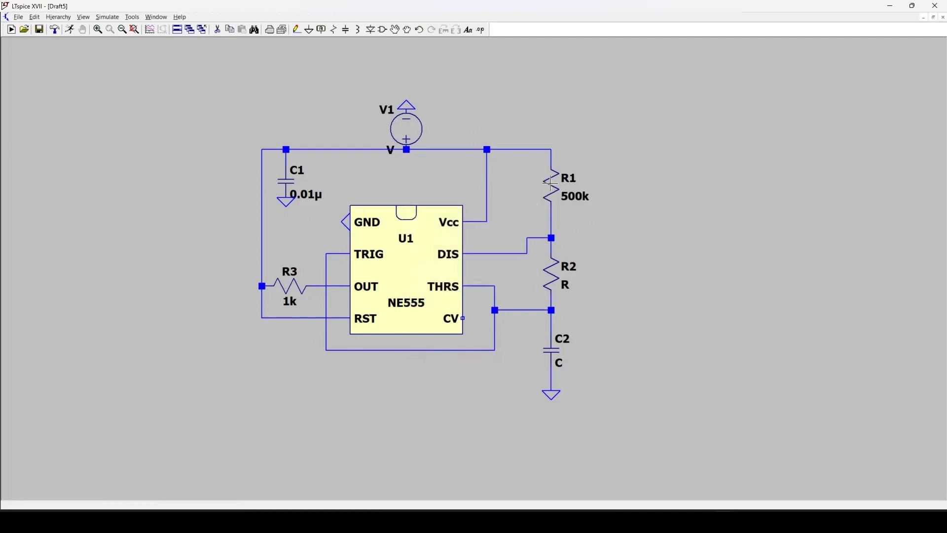
right_click(552, 274)
type("300k")
key("Return")
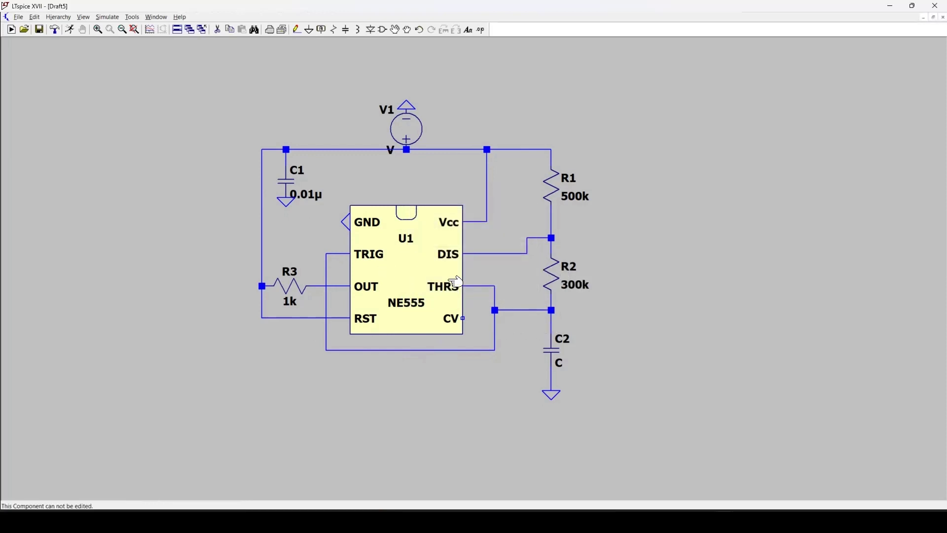
Step: Set capacitor C2 to 0.15u and voltage source V1's DC value to 5 V
right_click(556, 353)
type("0.15u")
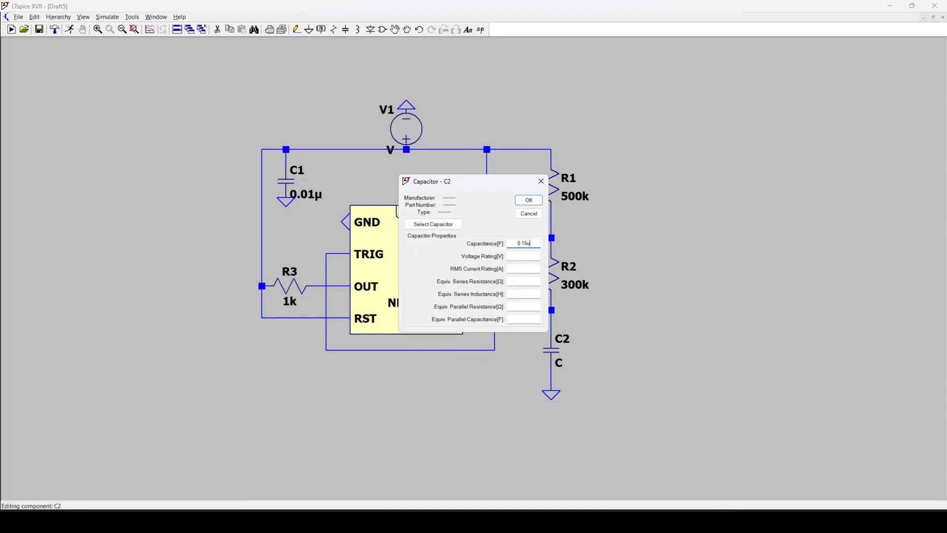
key("Return")
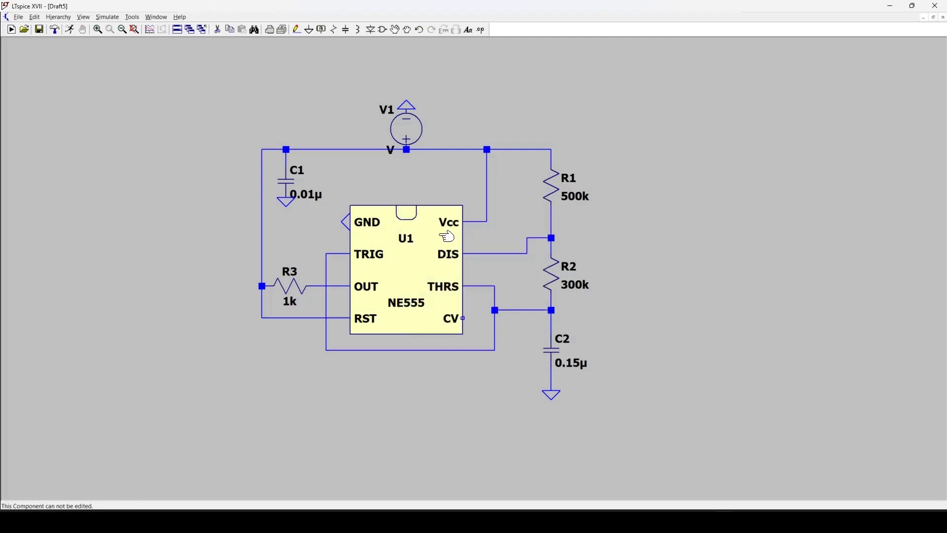
right_click(437, 134)
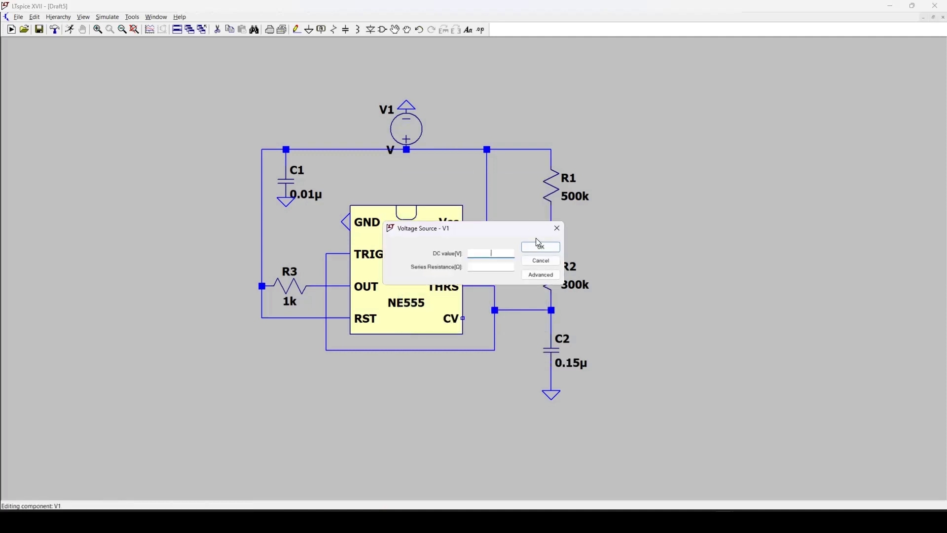
left_click(545, 247)
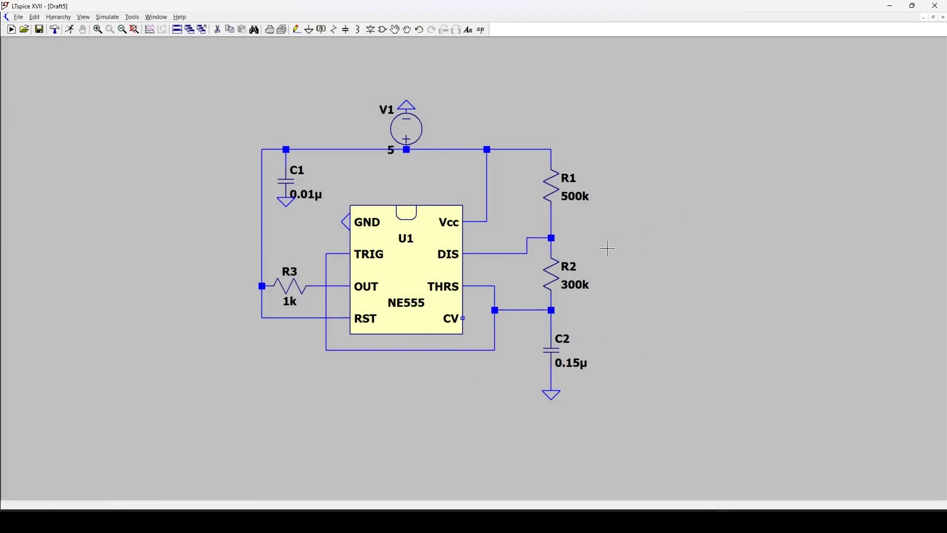
Step: Add a two-line comment reading ".tran X" and "(X is in seconds)" in the empty area beside R1
type("t.tran X")
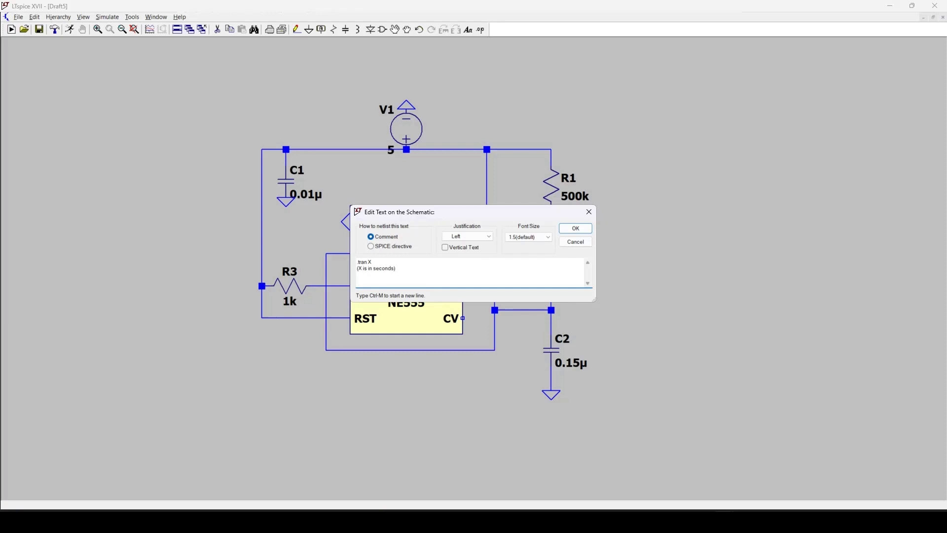
key("Return")
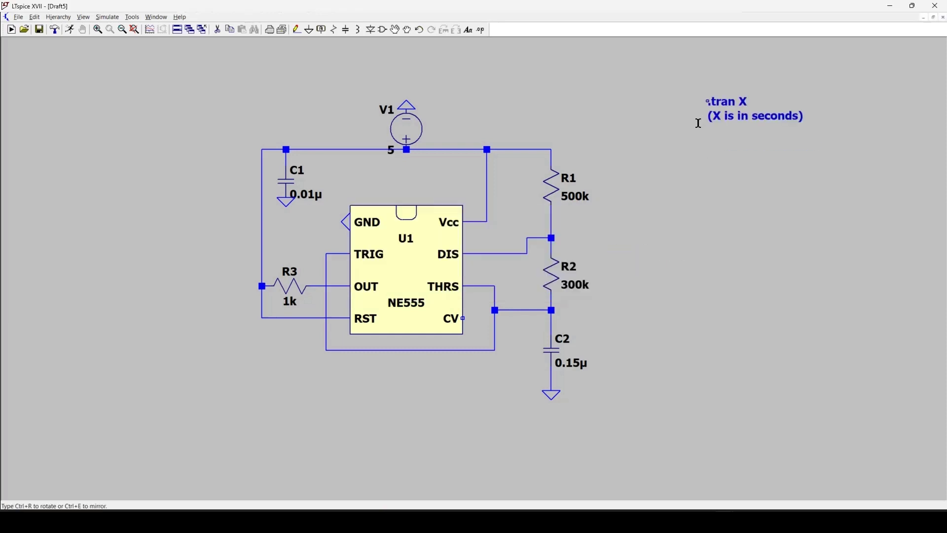
left_click(673, 153)
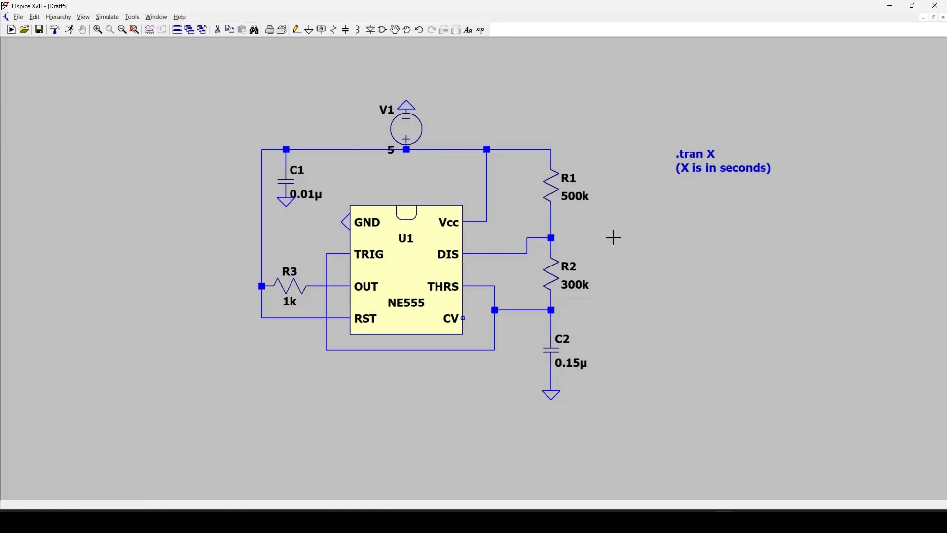
Step: Add a comment reading "Xu, Xm, X" directly below the "(X is in seconds)" note
key("t")
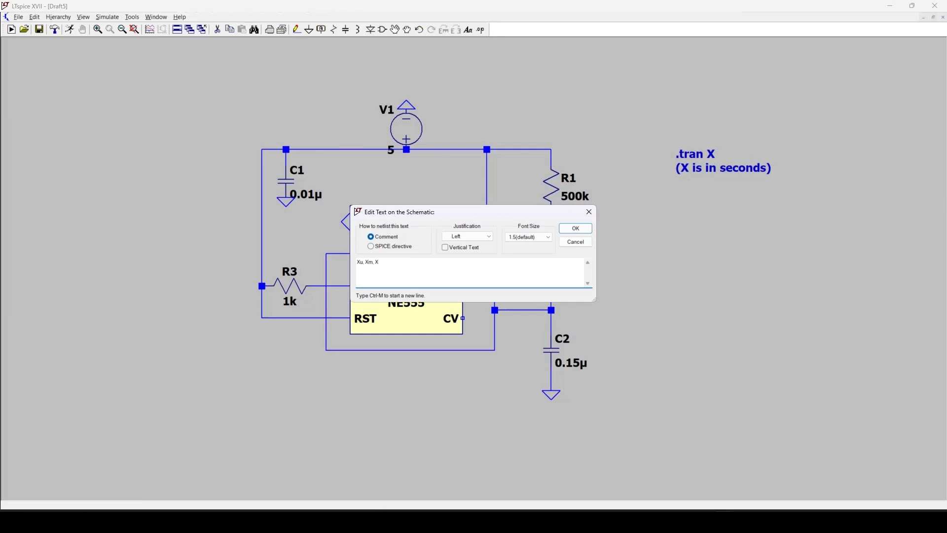
key("Return")
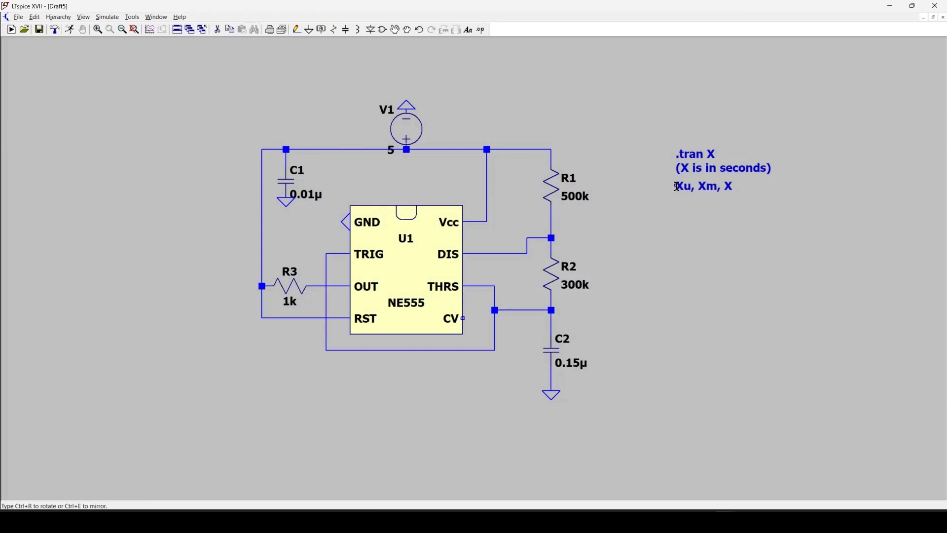
left_click(679, 187)
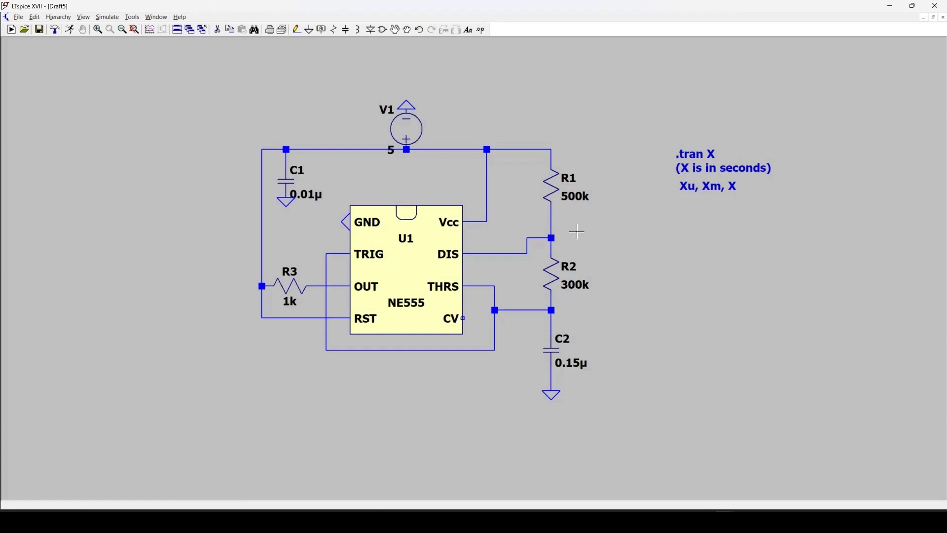
Step: Add the SPICE directive ".tran .5" below the "Xu, Xm, X" comment
key("s")
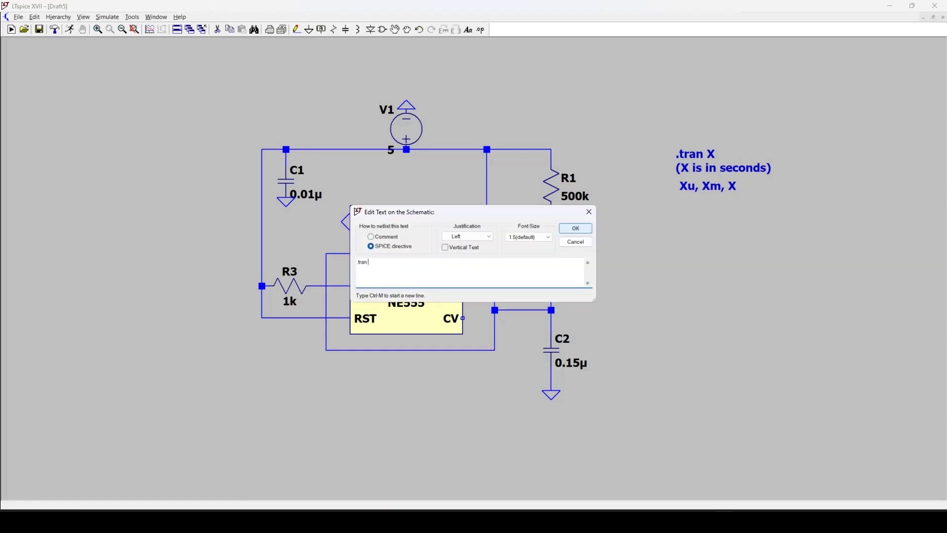
type(".tran .5")
key("Return")
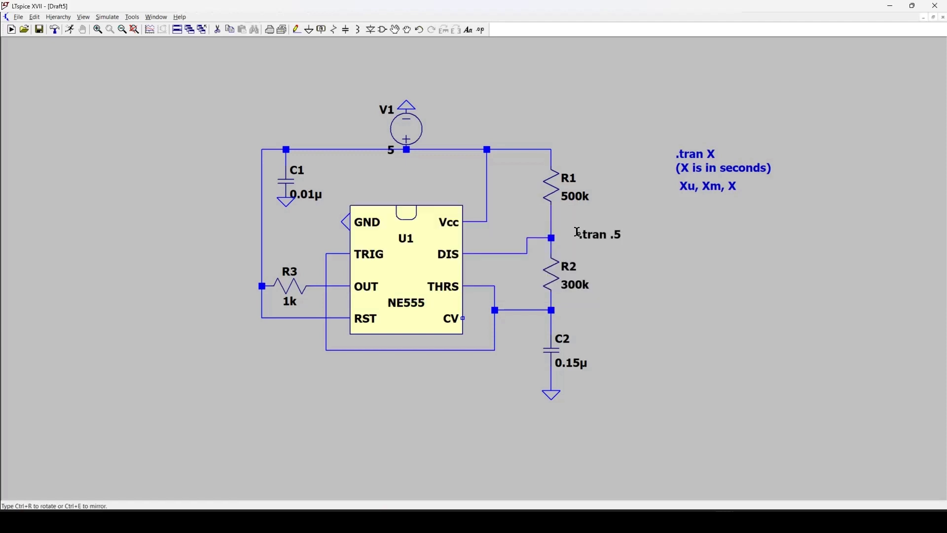
left_click(677, 212)
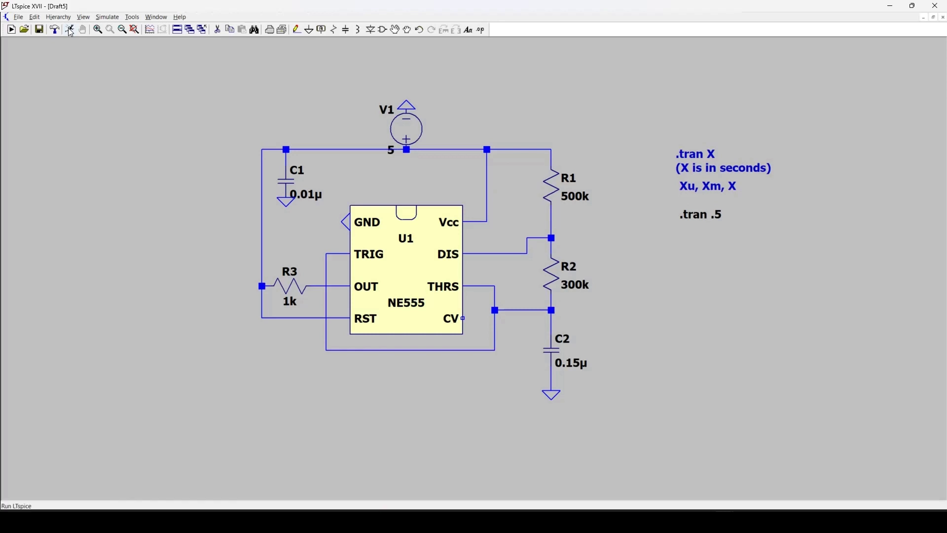
Step: Run the transient simulation and plot the voltage at the NE555's OUT pin
right_click(153, 109)
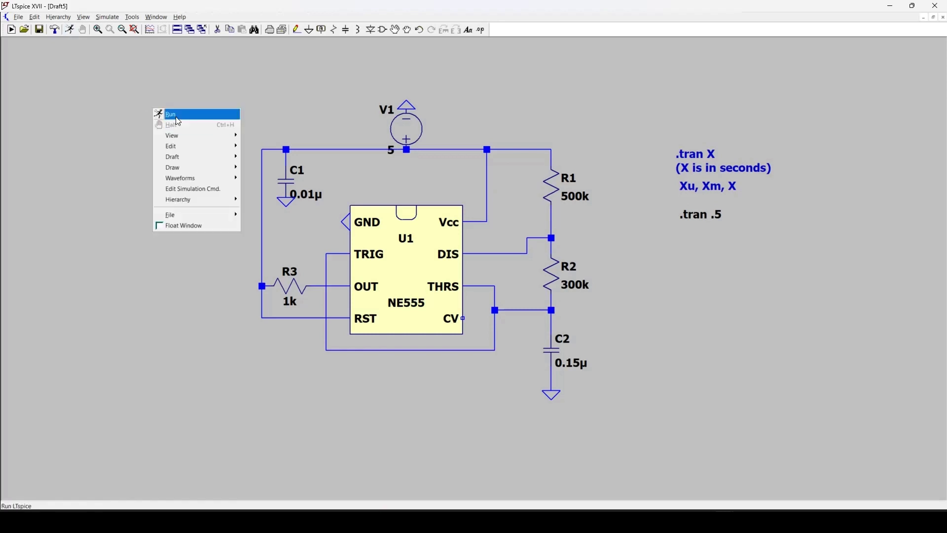
left_click(179, 119)
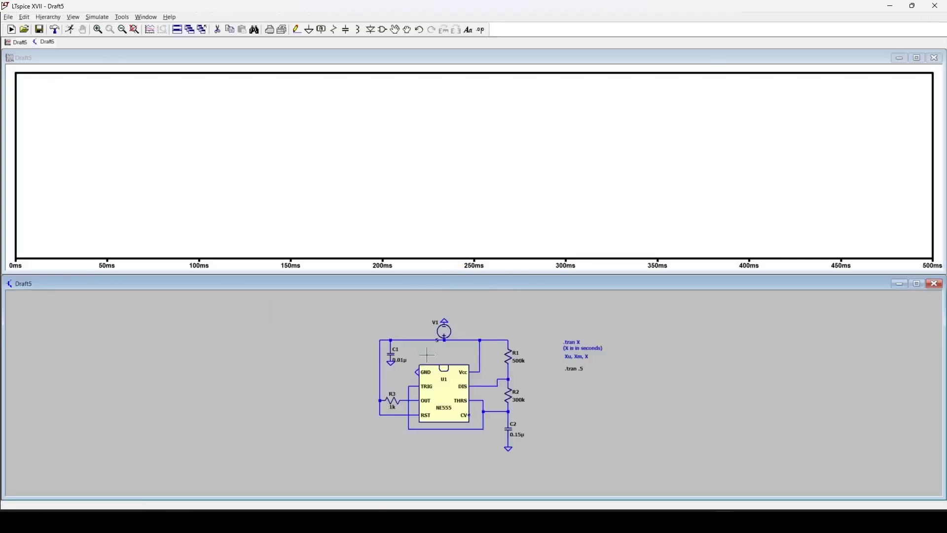
left_click(419, 394)
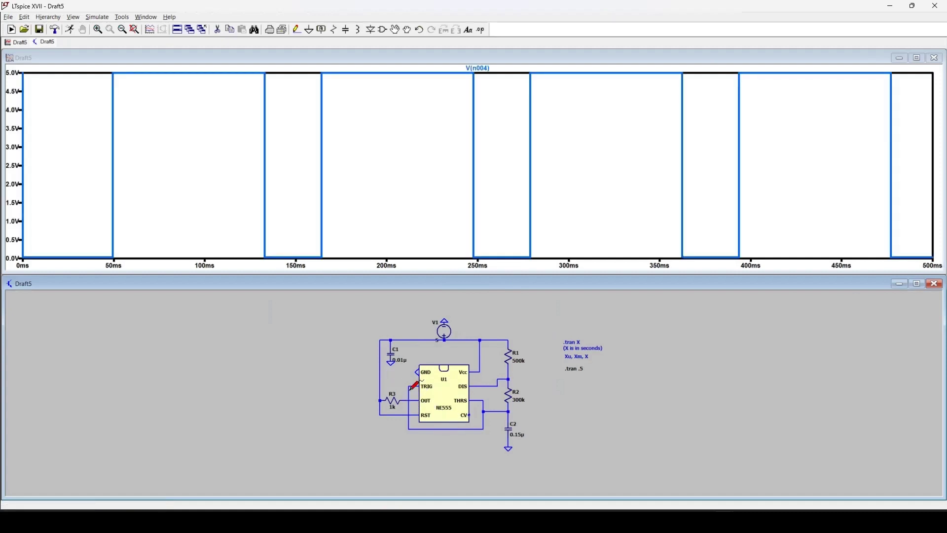
Step: Plot the voltage at the node between R2 and C2, and the current through R1
scroll(418, 397, "up", 3)
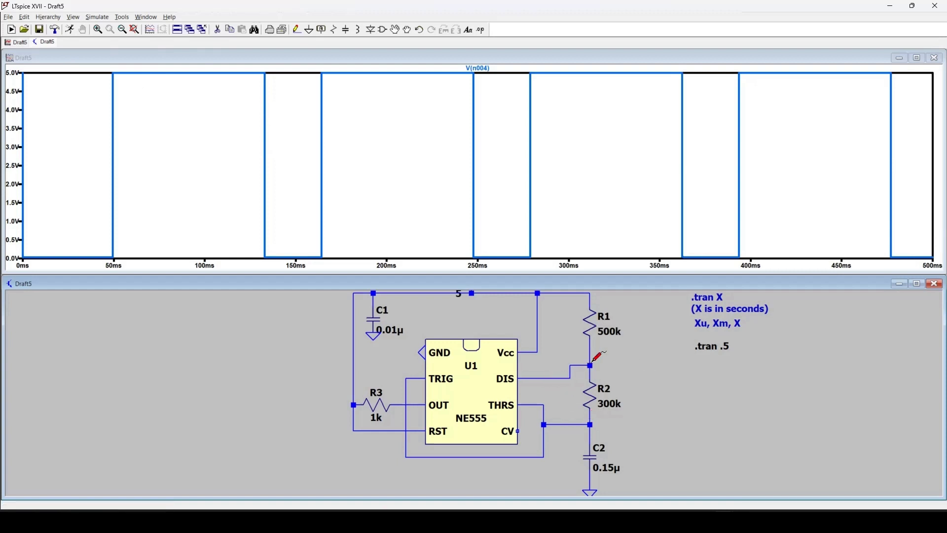
left_click(592, 421)
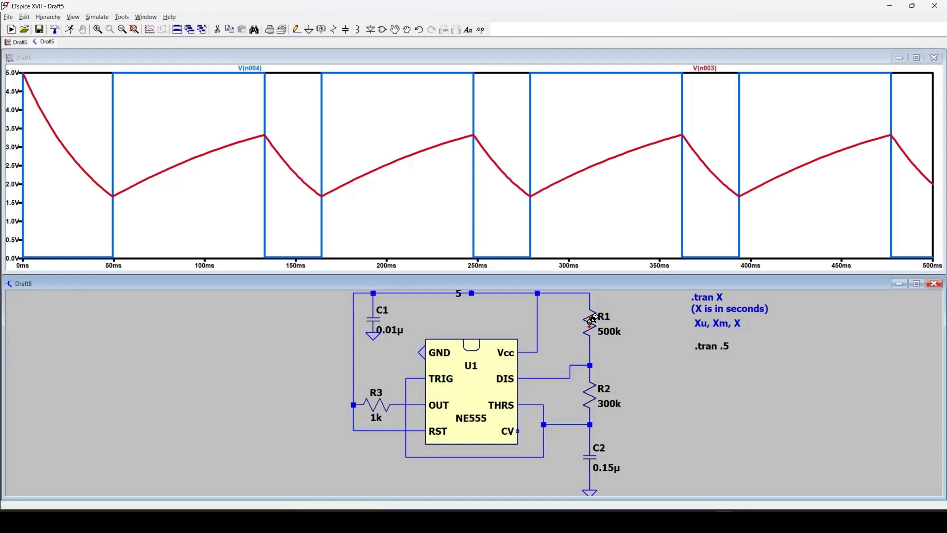
left_click(595, 319)
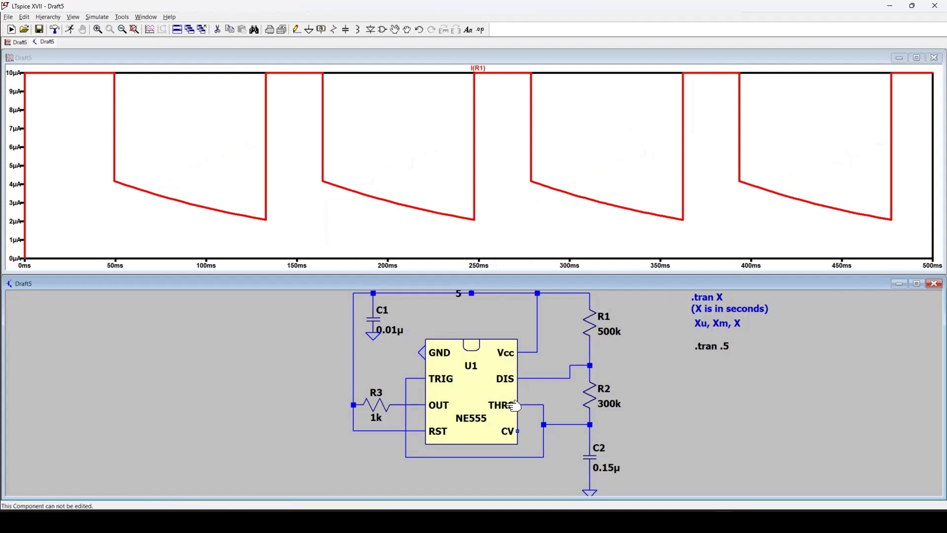
Step: Plot only the OUT node's voltage and probe the differential voltage from the R2–C2 node to the OUT node
left_click(411, 405)
left_click(411, 404)
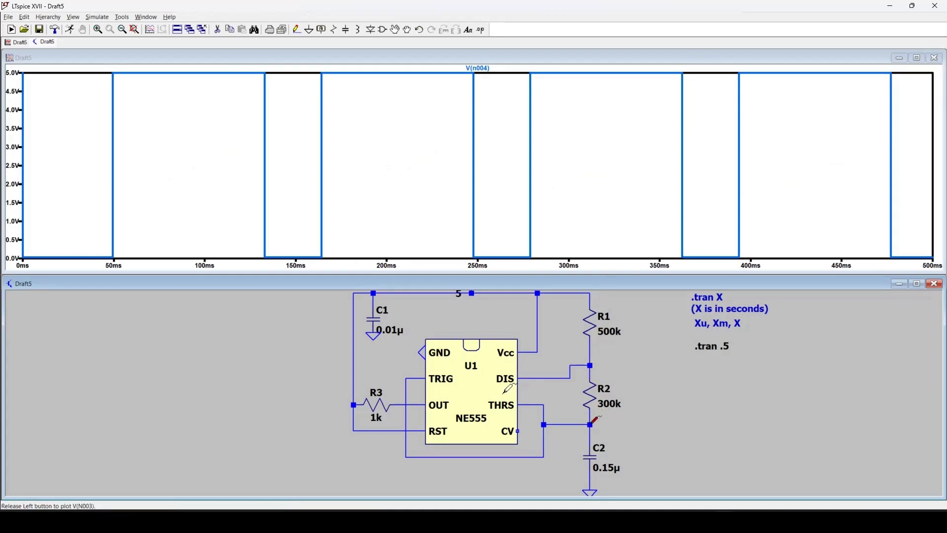
left_click_drag(391, 405, 412, 401)
left_click_drag(416, 397, 417, 399)
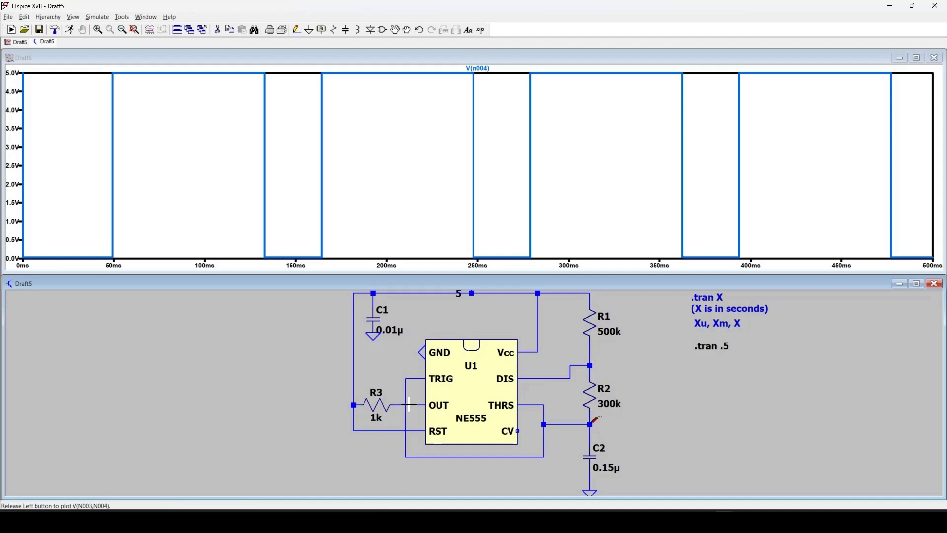